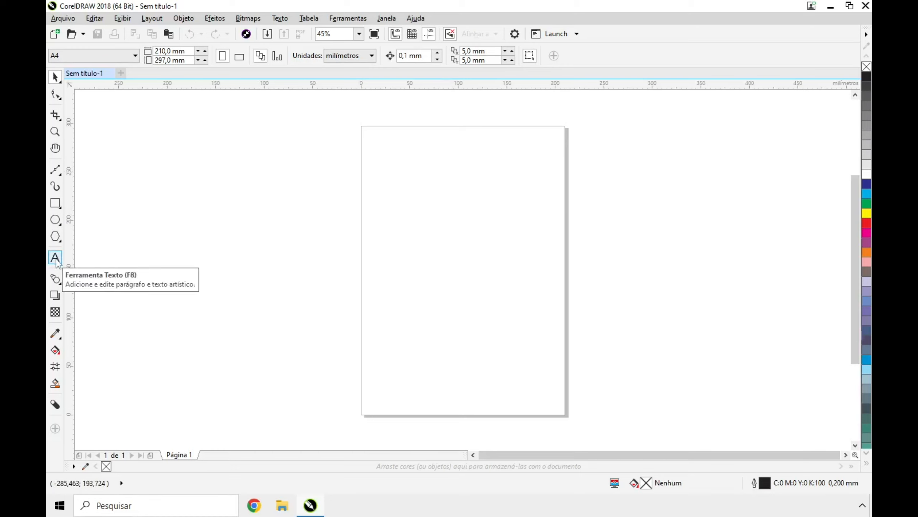
Add the artistic text "TEXTO ARTÍSTICO" in the upper half of the page and move it slightly down and right
{"action": "left_click", "coordinate": [55, 257]}
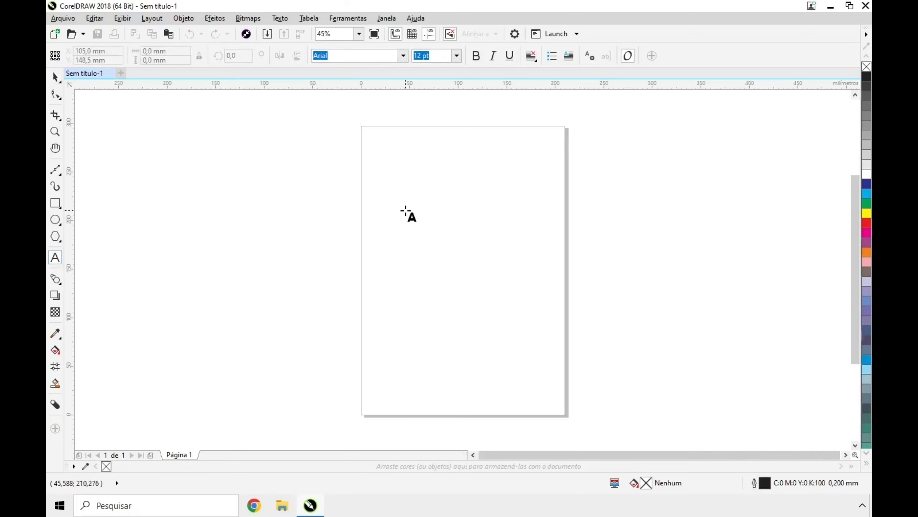
{"action": "left_click", "coordinate": [405, 211]}
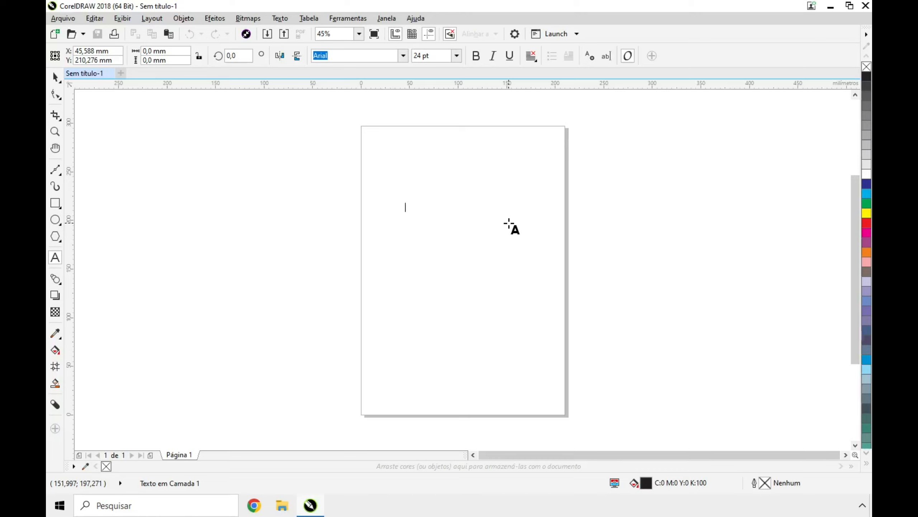
{"action": "type", "text": "TEXTO ART"}
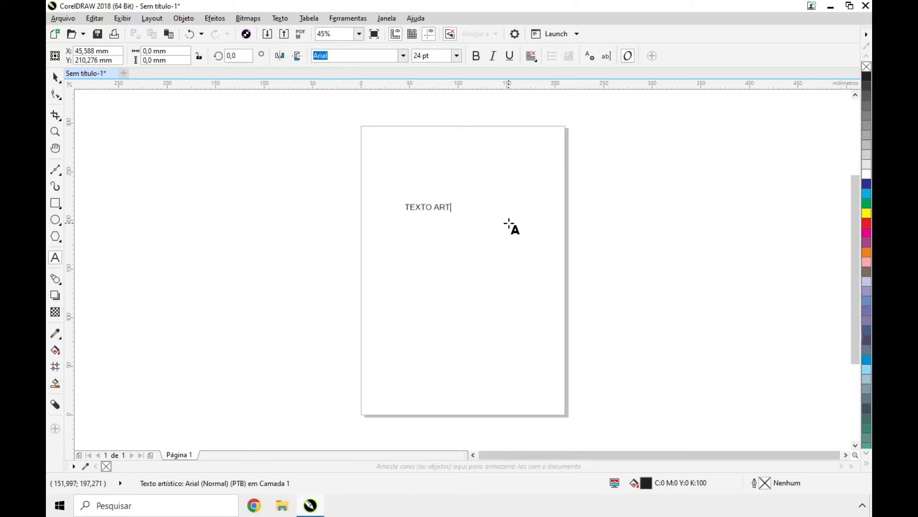
{"action": "type", "text": "ÍSTICO"}
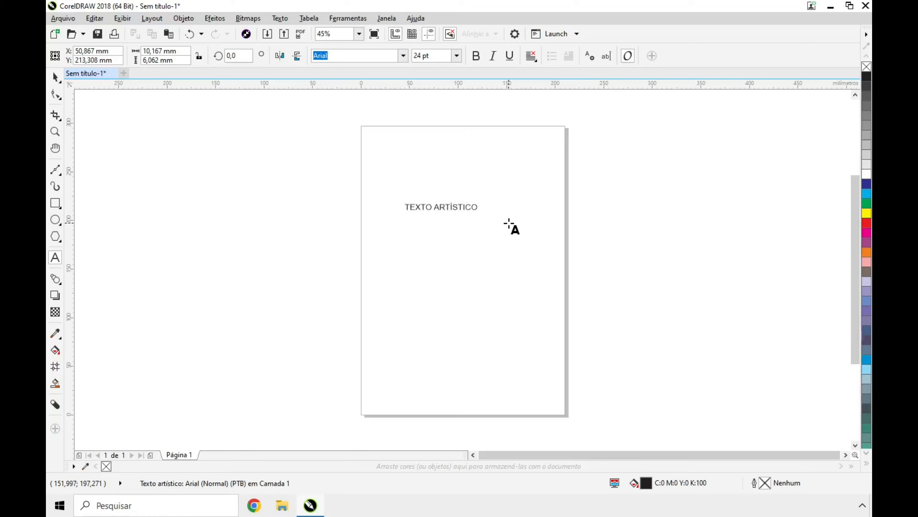
{"action": "left_click", "coordinate": [478, 201]}
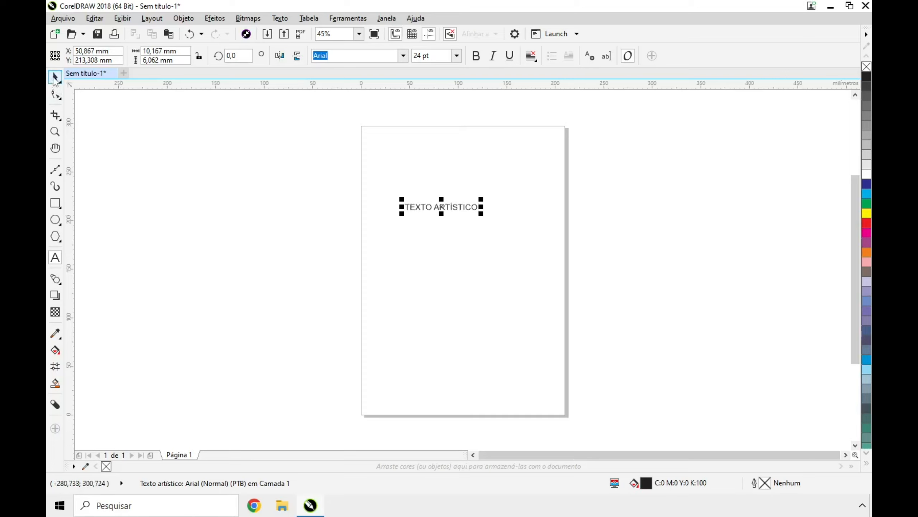
{"action": "left_click", "coordinate": [54, 77]}
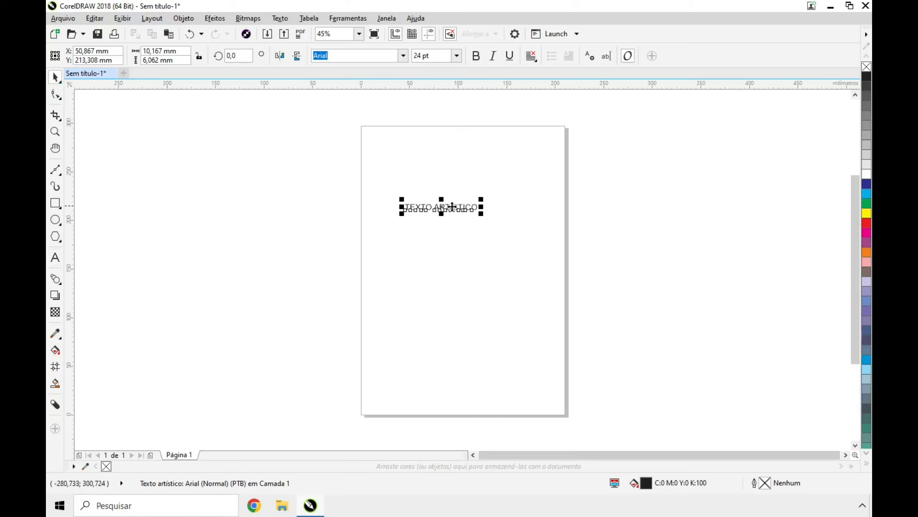
{"action": "left_click_drag", "start_coordinate": [456, 209], "coordinate": [475, 225]}
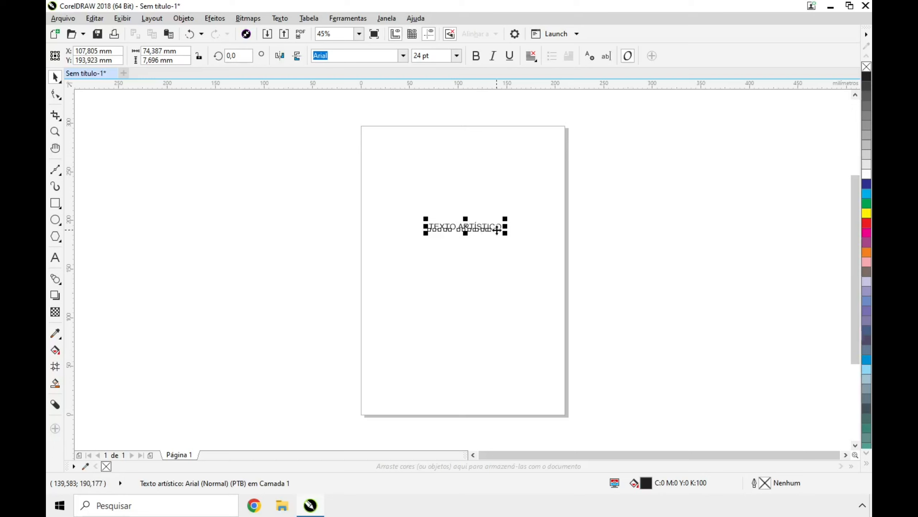
Try a shaded extrusion on the artistic text, undo it, and close the extrusion settings
{"action": "left_click", "coordinate": [217, 18]}
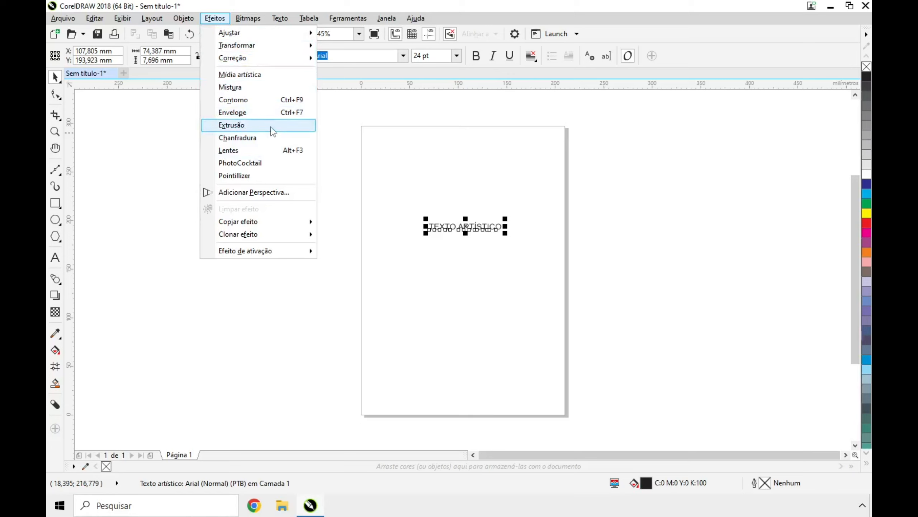
{"action": "left_click", "coordinate": [251, 127]}
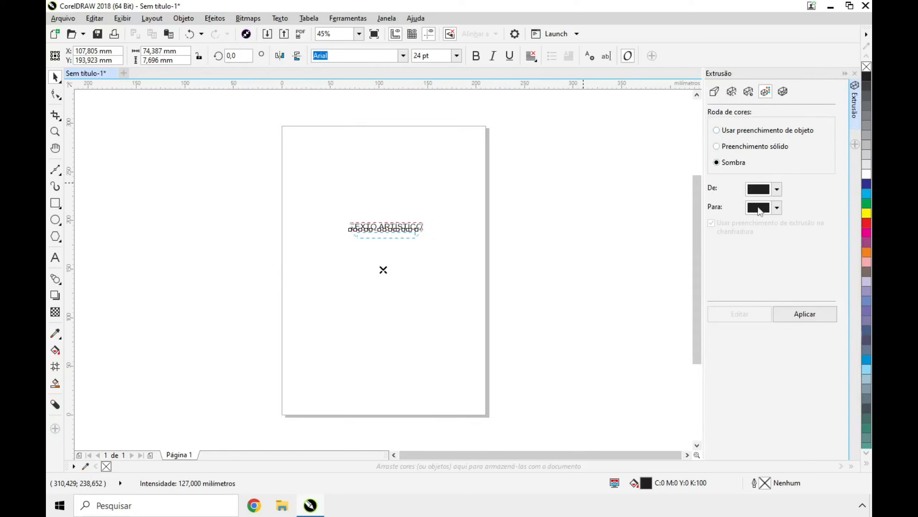
{"action": "left_click", "coordinate": [805, 314]}
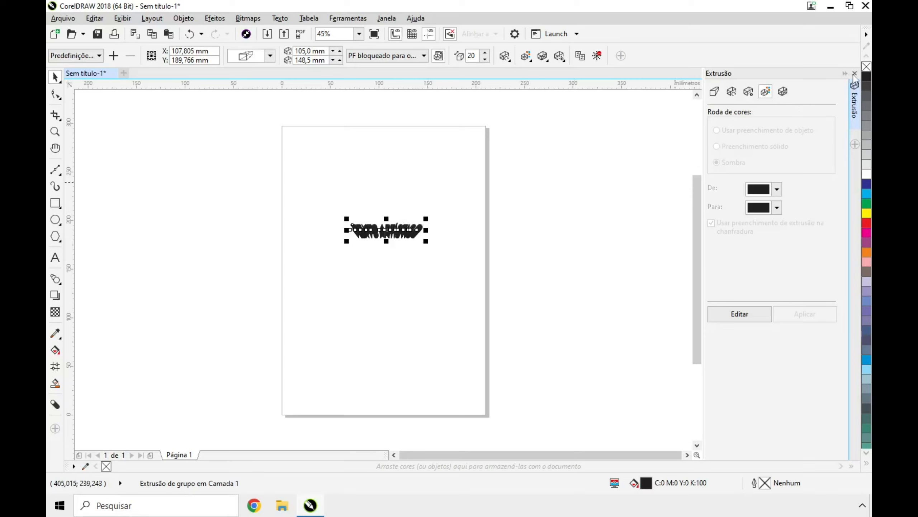
{"action": "left_click", "coordinate": [190, 36]}
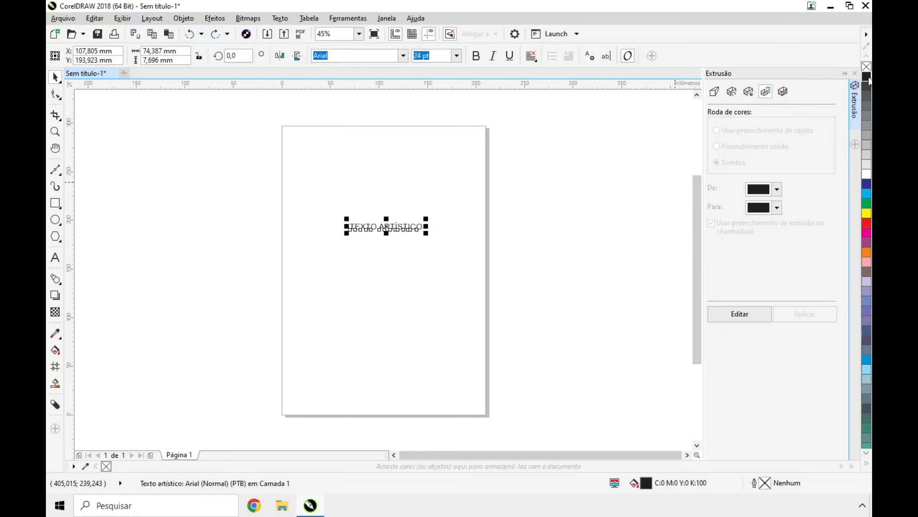
{"action": "left_click", "coordinate": [855, 74]}
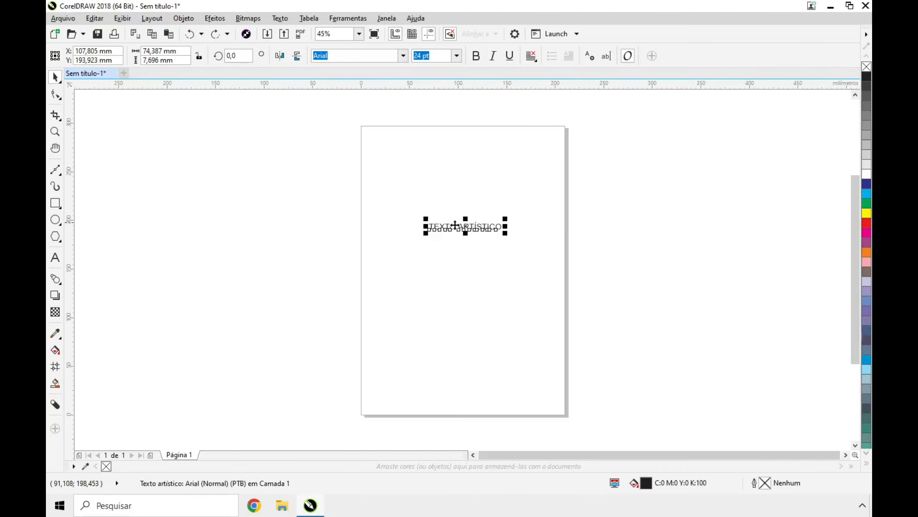
Open the text properties for the artistic text
{"action": "left_click", "coordinate": [280, 18]}
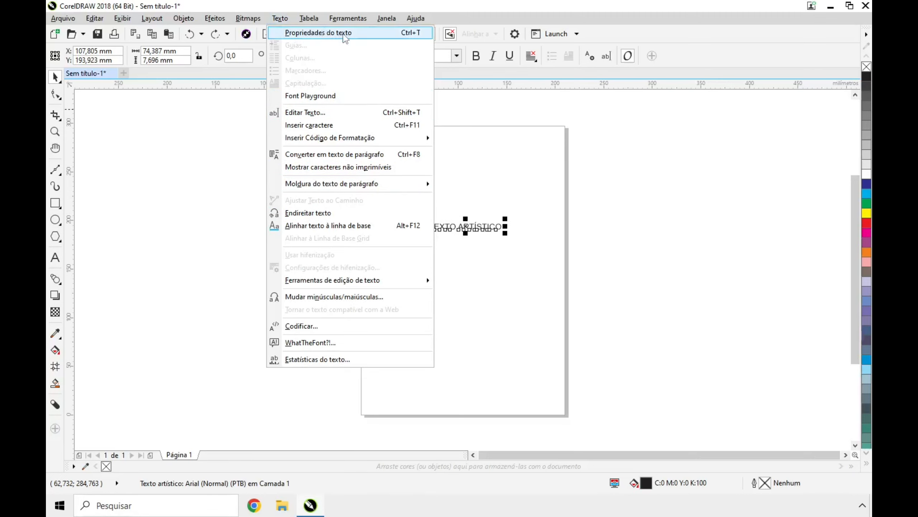
{"action": "left_click", "coordinate": [344, 37]}
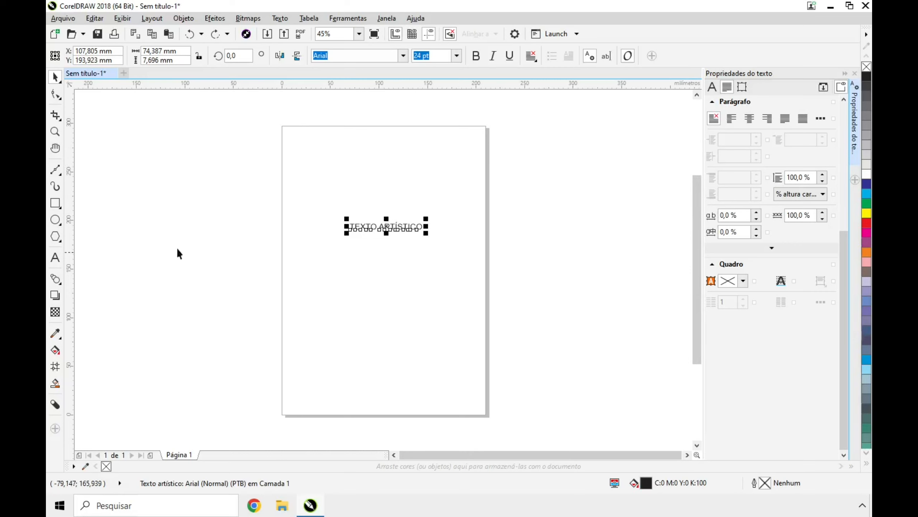
Draw a paragraph frame below the title: "Texto geralmente utilizado para grandes blocos de texto, que necessitam de recursos de formatação como marcadores e numeração, capitulação, colunas, etc."
{"action": "left_click", "coordinate": [55, 258]}
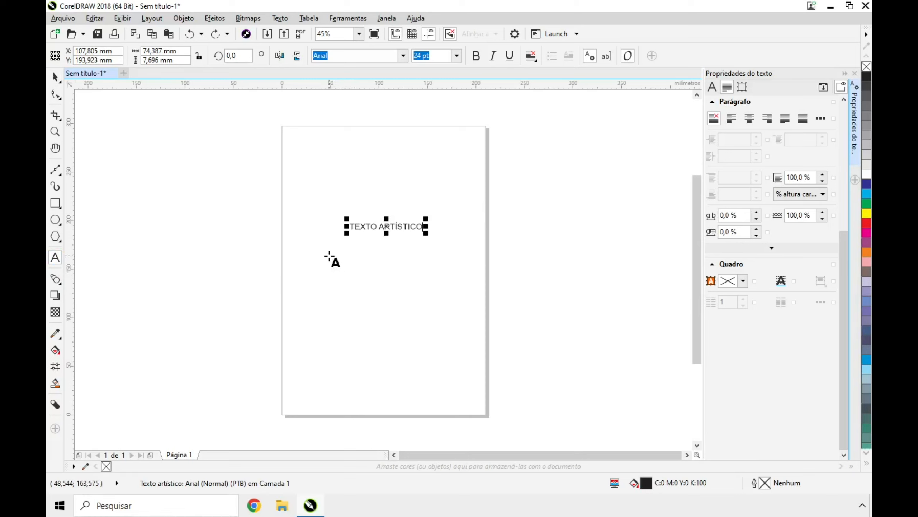
{"action": "left_click_drag", "start_coordinate": [330, 256], "coordinate": [438, 349]}
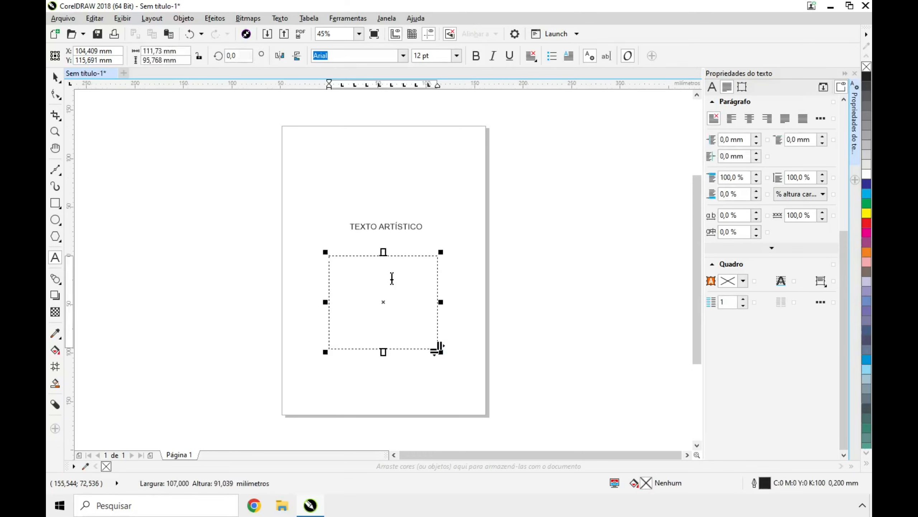
{"action": "type", "text": "Texto geralmente utilizado para grandes blocos de texto, que necessitam de recursos de formatação como marcadores e numeração, capitulação, colunas, etc."}
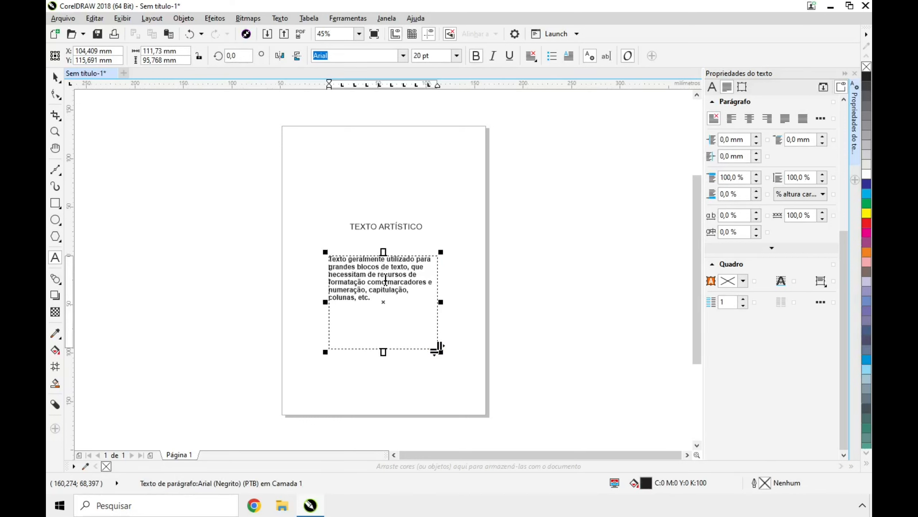
Insert the heading "TEXTO PARÁGRAFO" and a blank line above the paragraph inside the text frame
{"action": "key", "text": "Return"}
{"action": "key", "text": "Return"}
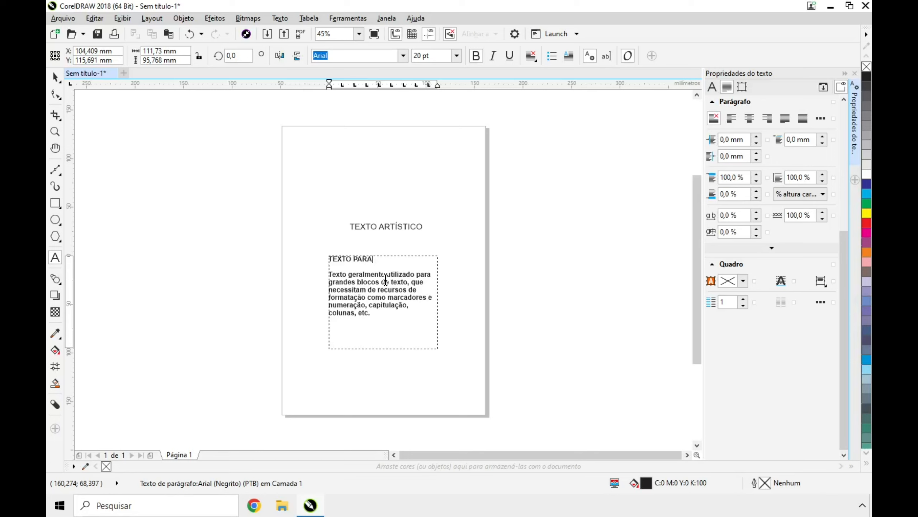
{"action": "type", "text": "TEXTO PARAT"}
{"action": "key", "text": "BackSpace"}
{"action": "type", "text": "GRAFO"}
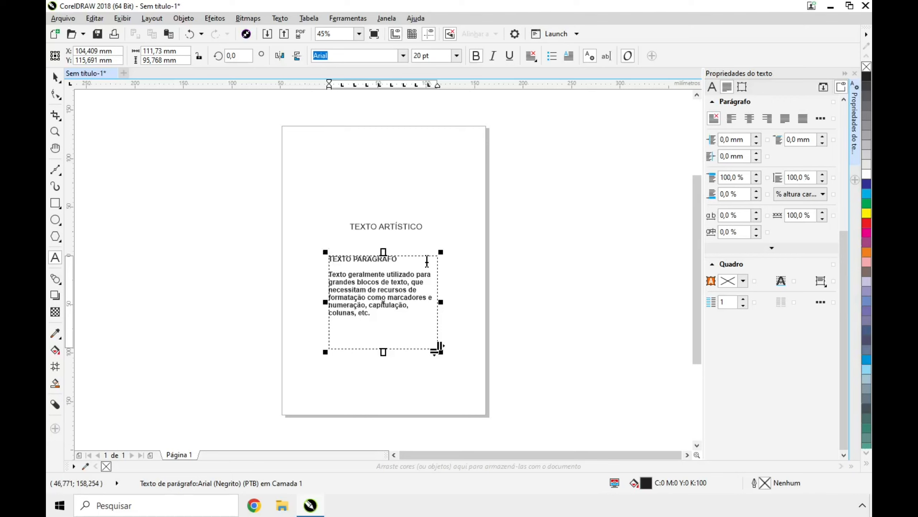
Shift the paragraph text frame slightly to the right and set its left indent to 5 mm
{"action": "left_click", "coordinate": [55, 77]}
{"action": "left_click_drag", "start_coordinate": [379, 296], "coordinate": [387, 297]}
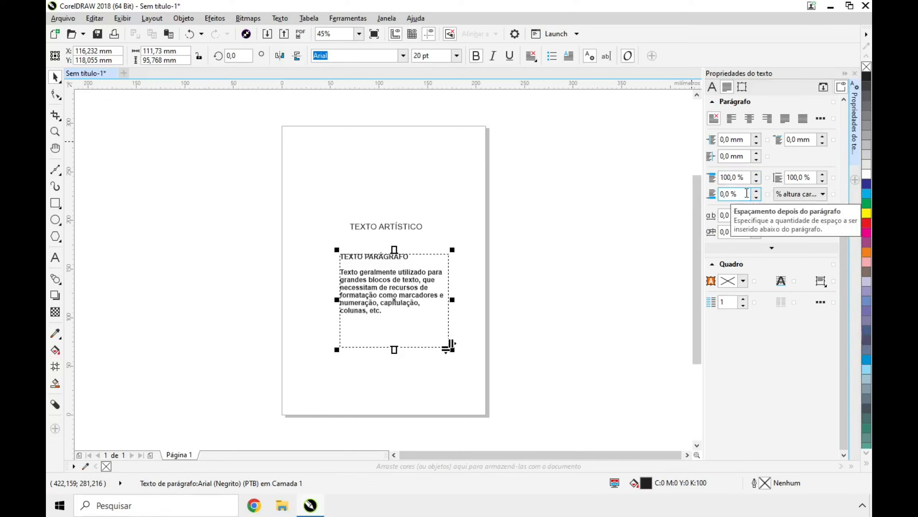
{"action": "left_click", "coordinate": [744, 139]}
{"action": "type", "text": "5"}
{"action": "key", "text": "Return"}
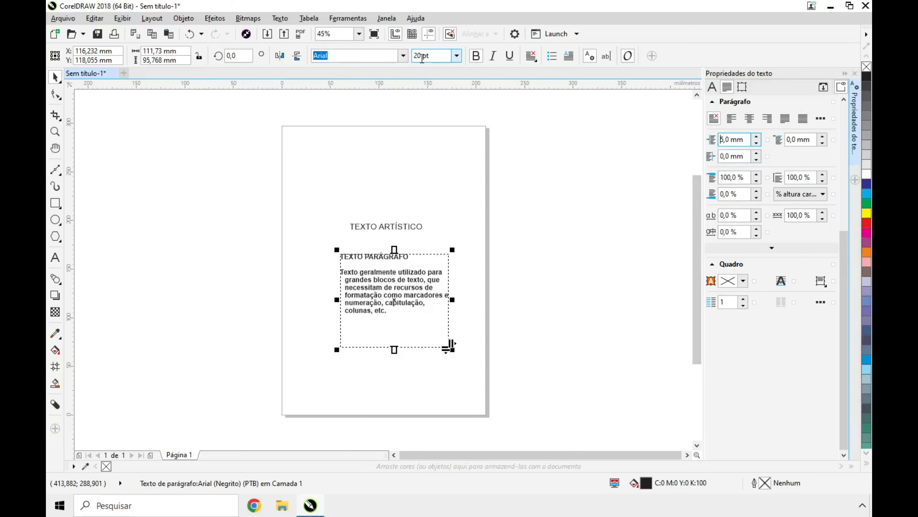
{"action": "left_click", "coordinate": [279, 19]}
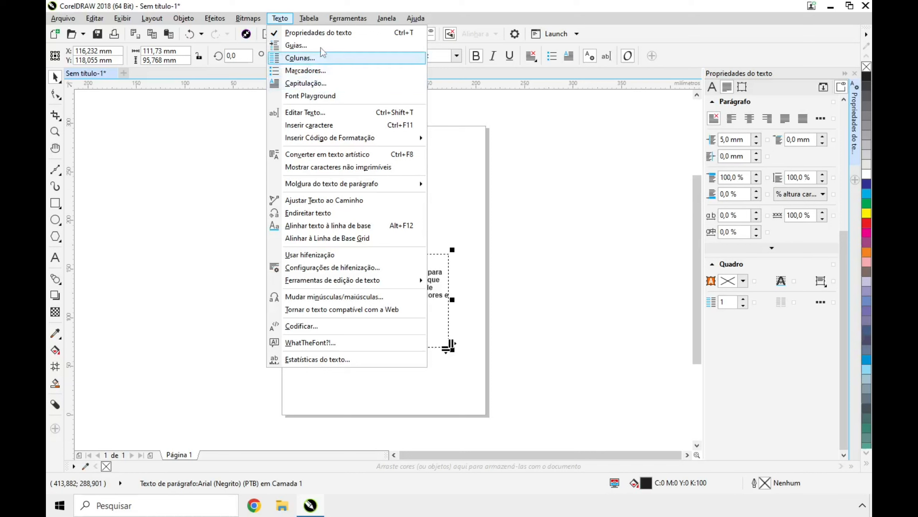
{"action": "key", "text": "Escape"}
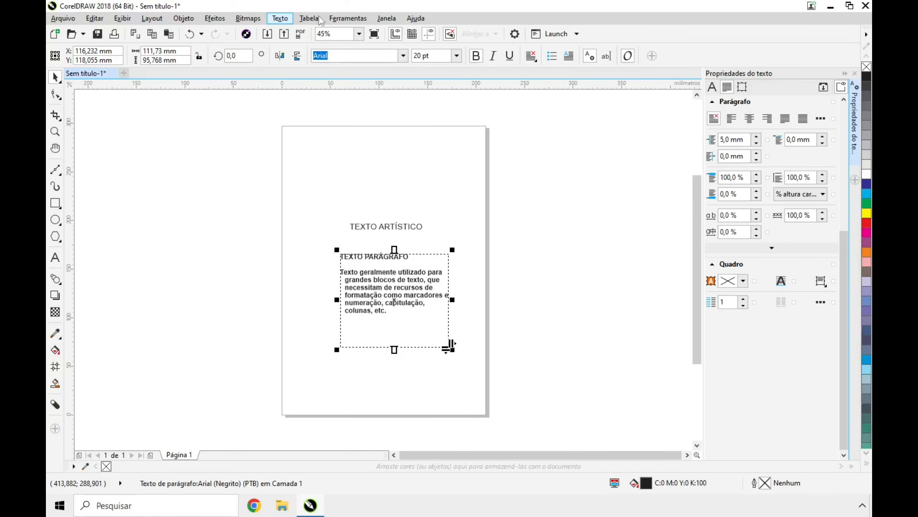
{"action": "left_click", "coordinate": [315, 18]}
{"action": "left_click", "coordinate": [380, 282]}
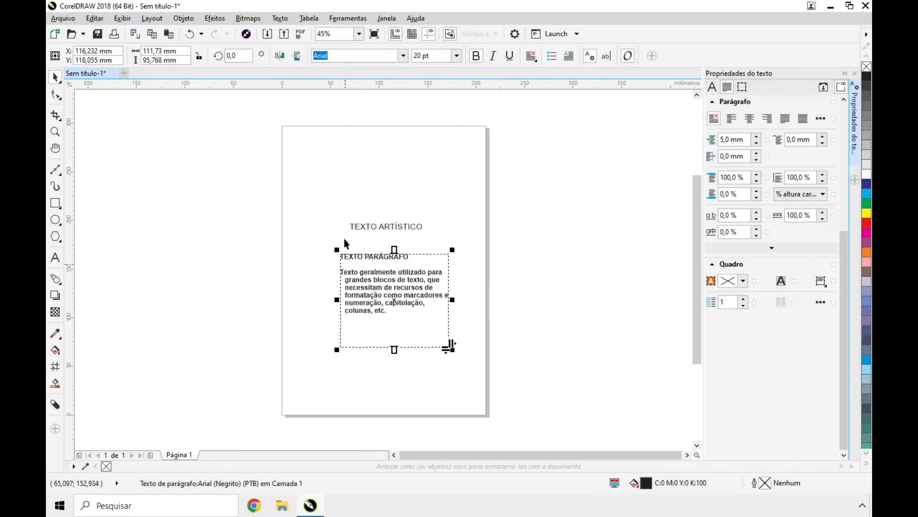
Open the extrusion settings and compare their availability for the paragraph text and the artistic text
{"action": "left_click", "coordinate": [226, 23]}
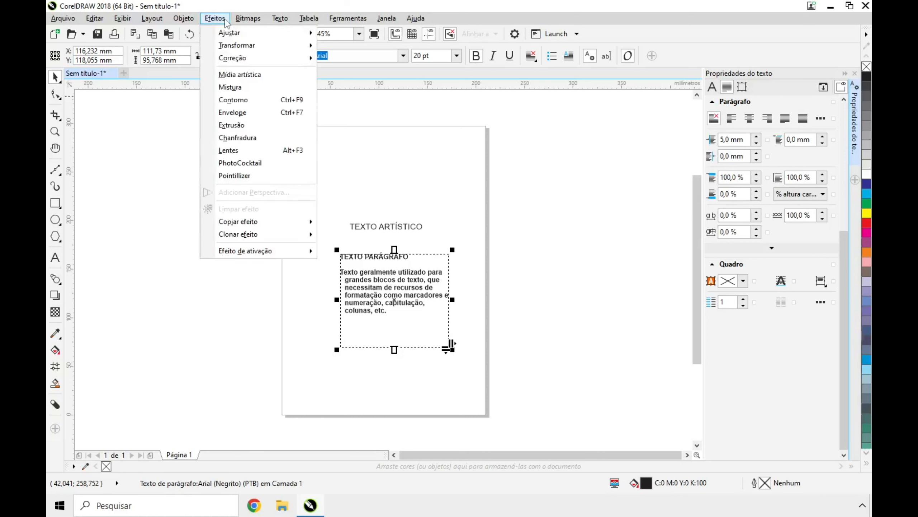
{"action": "left_click", "coordinate": [254, 127]}
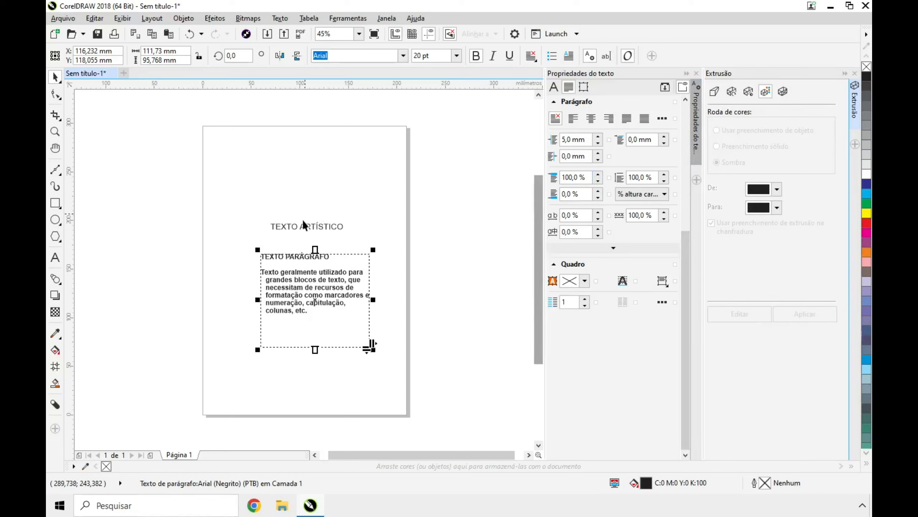
{"action": "left_click", "coordinate": [310, 232]}
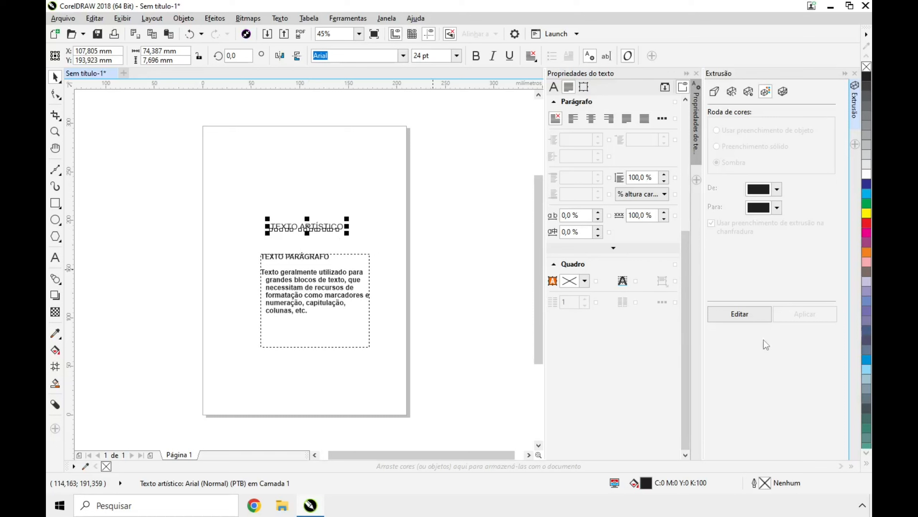
{"action": "left_click", "coordinate": [215, 18]}
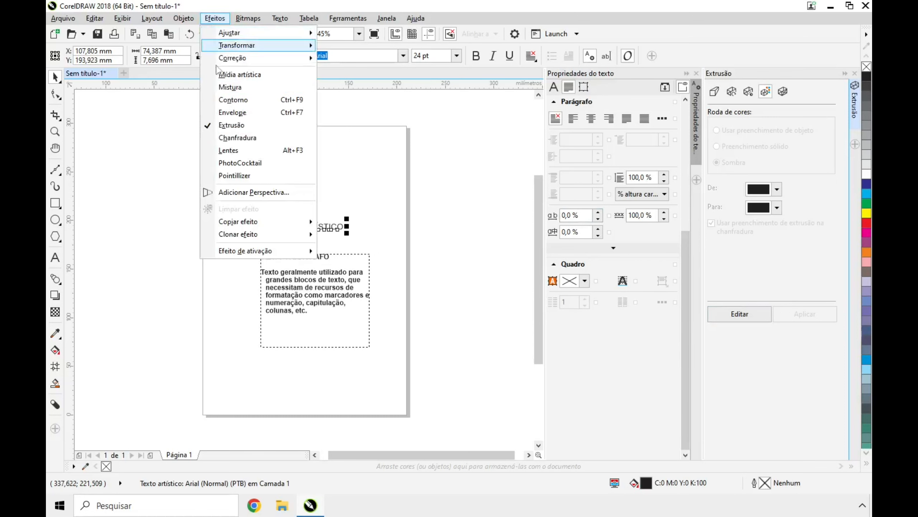
{"action": "double_click", "coordinate": [220, 9]}
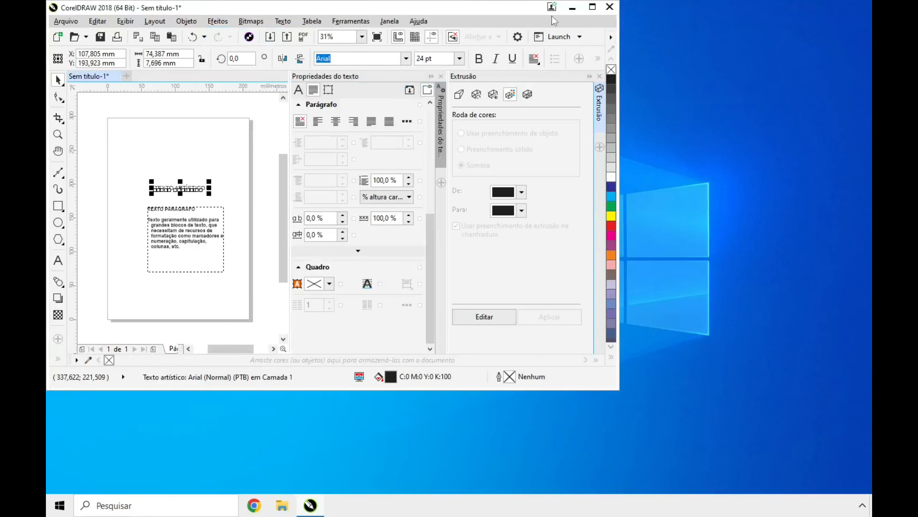
{"action": "left_click", "coordinate": [594, 8]}
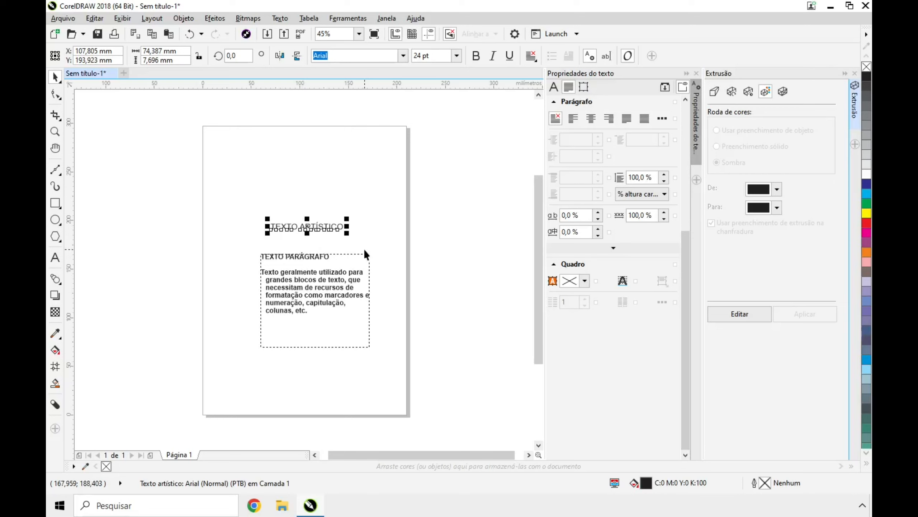
Move the "TEXTO ARTÍSTICO" text farther up the page and convert it to paragraph text
{"action": "left_click_drag", "start_coordinate": [320, 219], "coordinate": [317, 196]}
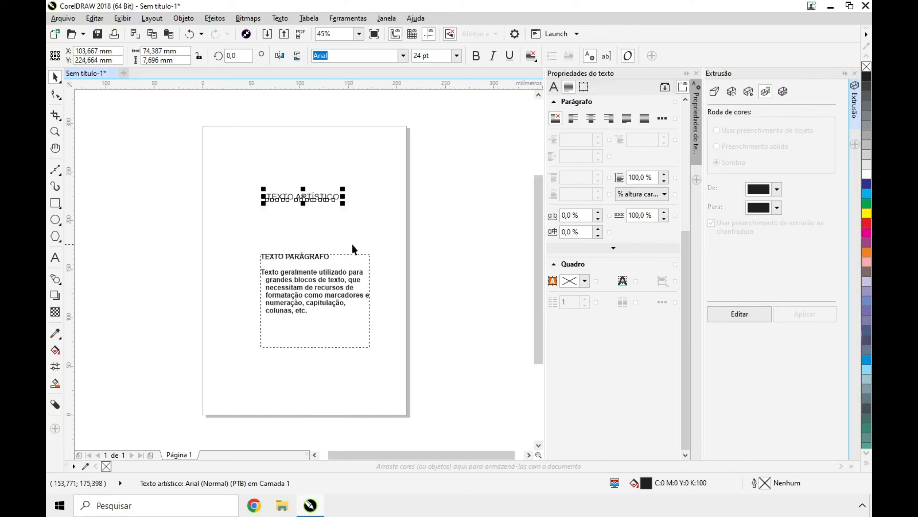
{"action": "right_click", "coordinate": [314, 198]}
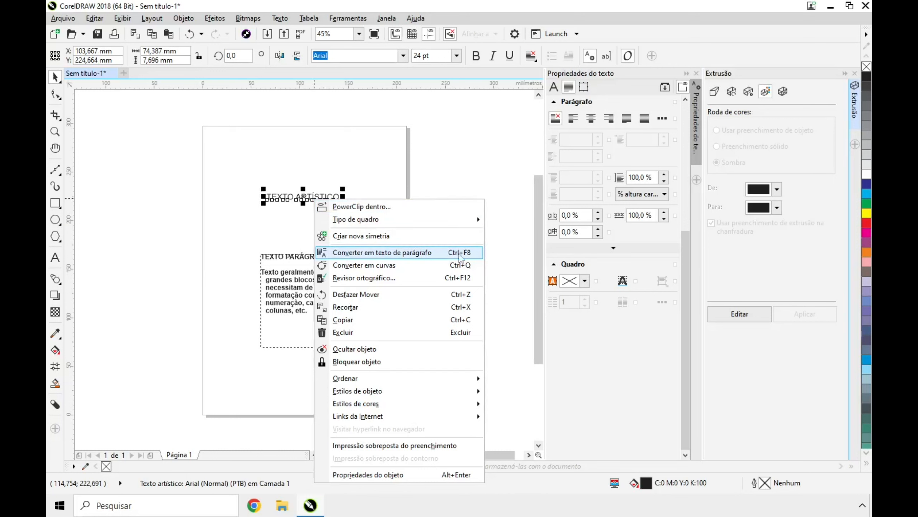
{"action": "left_click", "coordinate": [433, 255]}
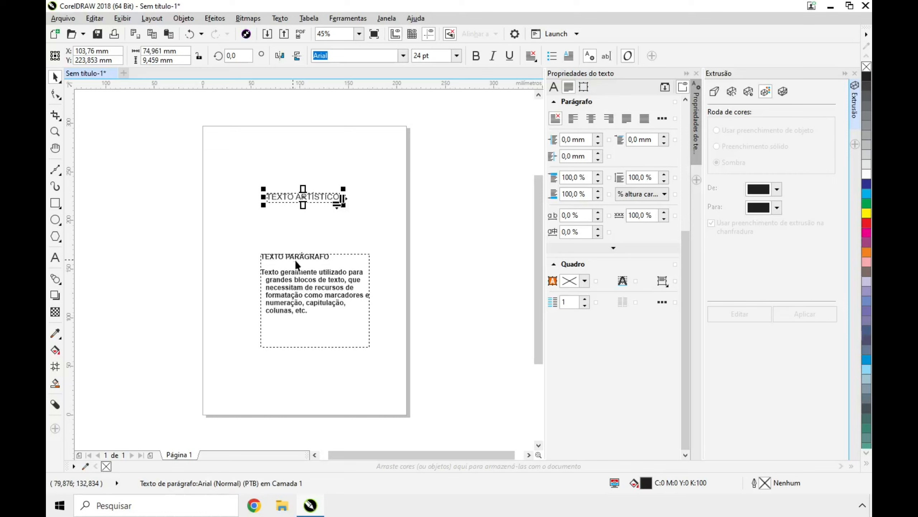
Convert the framed "TEXTO PARÁGRAFO" block to artistic text and deselect it
{"action": "left_click", "coordinate": [306, 272]}
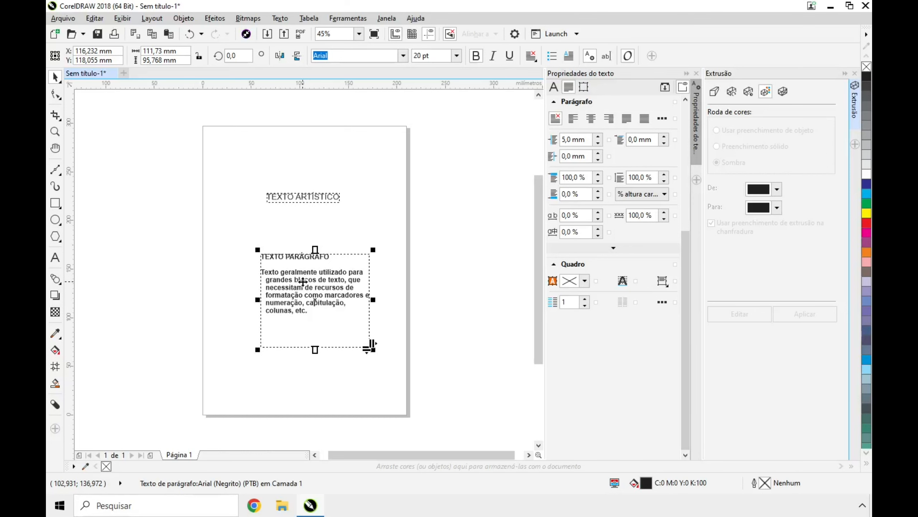
{"action": "right_click", "coordinate": [303, 281]}
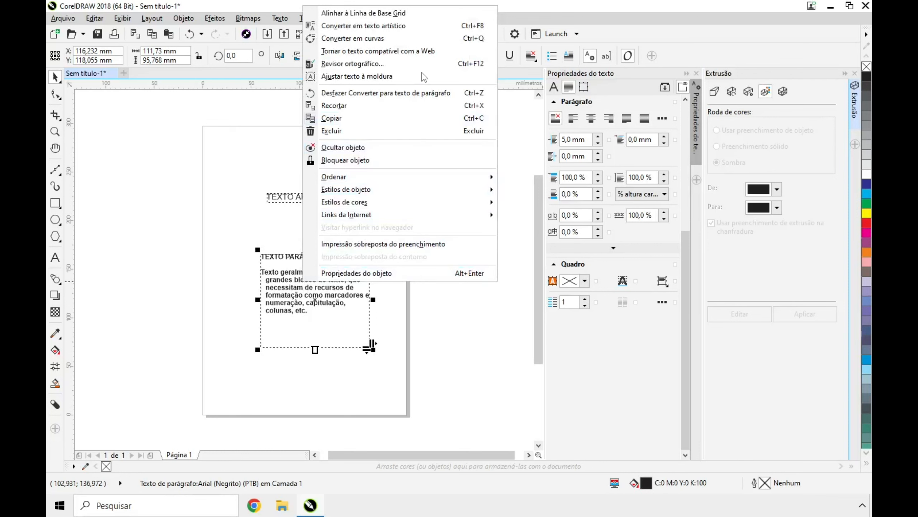
{"action": "left_click", "coordinate": [438, 29]}
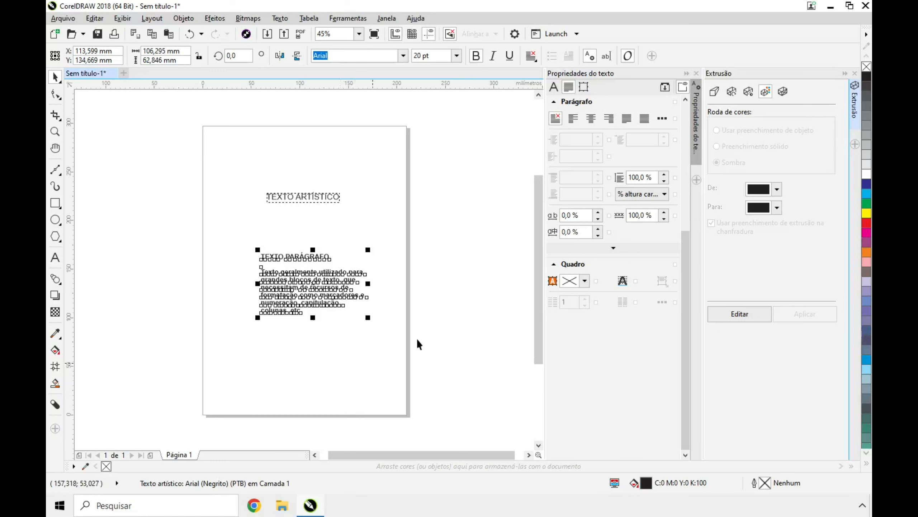
{"action": "left_click", "coordinate": [426, 302]}
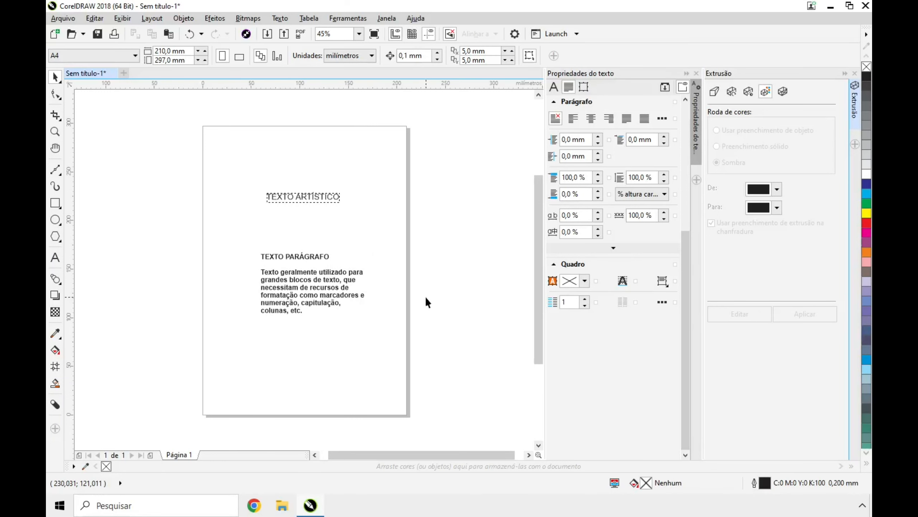